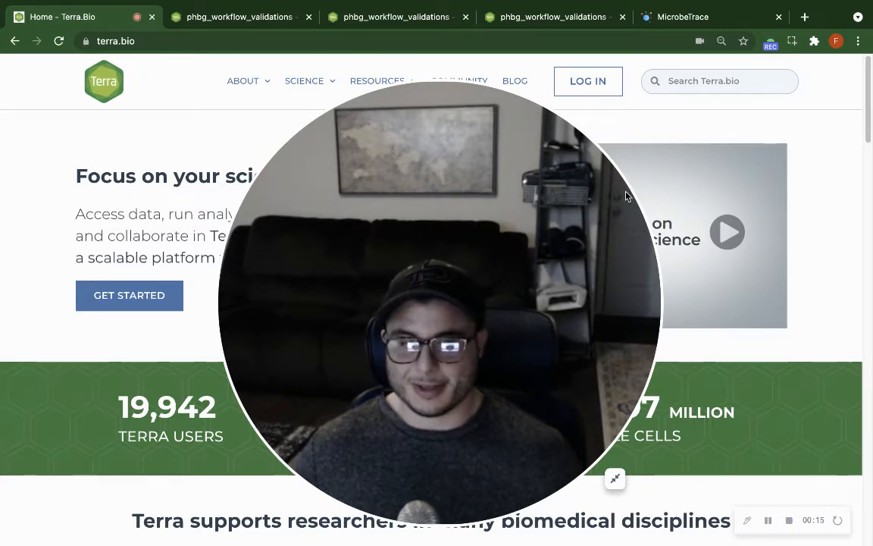
Open the kSNP3 workflow from the workflow list of the phbg_workflow_validations workspace.
click(616, 478)
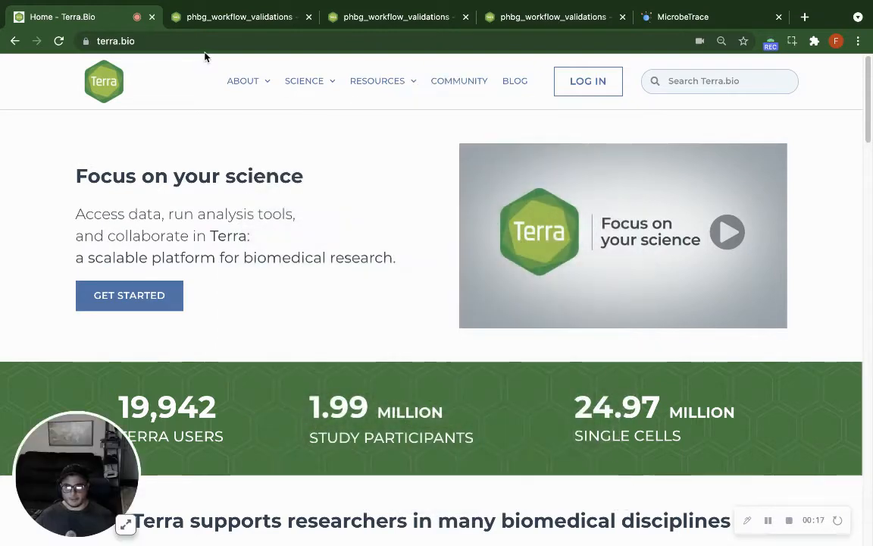
click(250, 18)
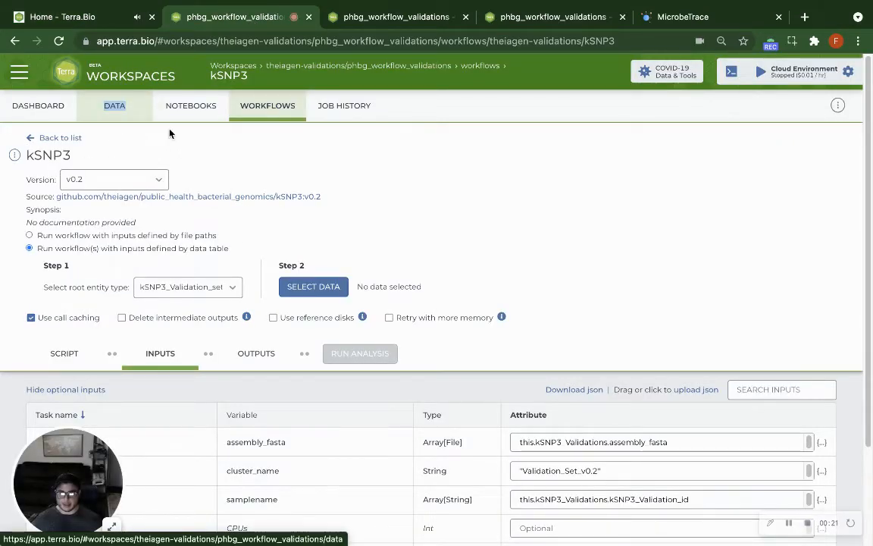
click(250, 112)
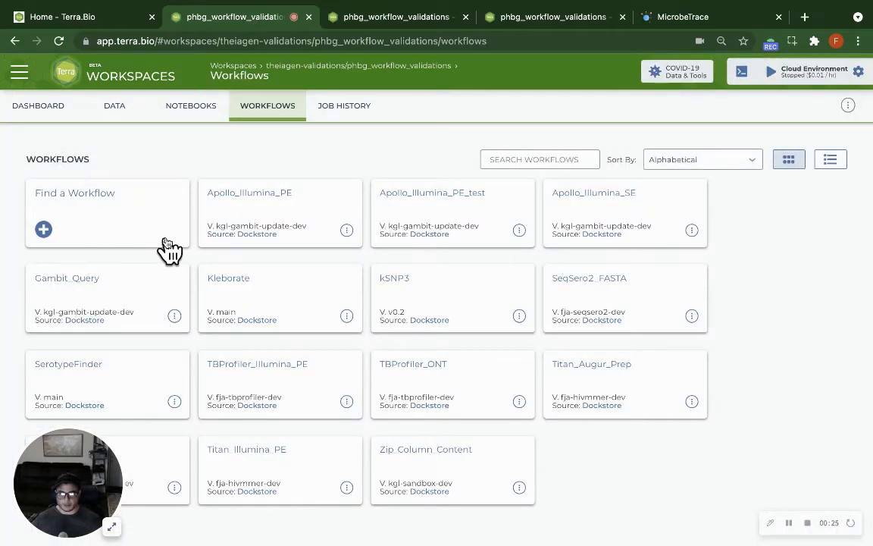
click(454, 326)
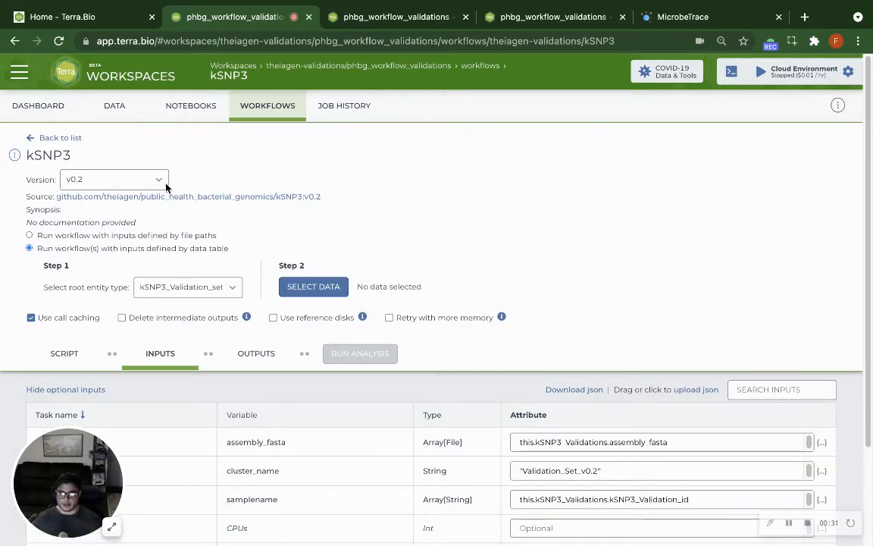
Look through the available versions of the kSNP3 workflow and keep v0.2.
click(166, 187)
scroll(113, 288, down, 2)
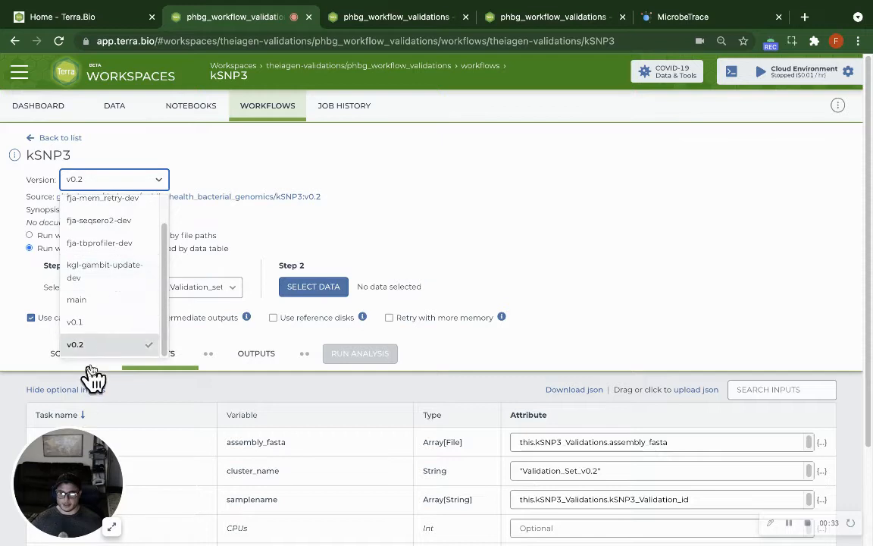
click(497, 229)
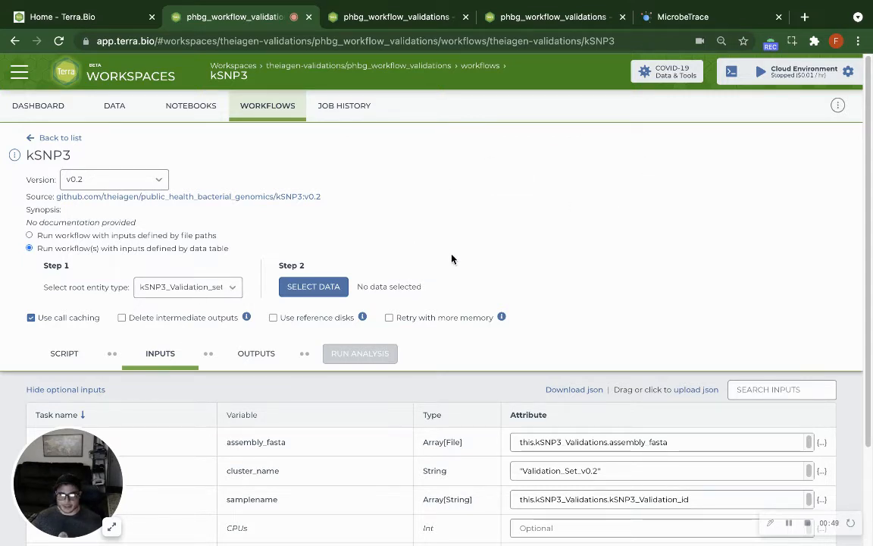
Examine the kSNP3 inputs, focusing on how the assembly_fasta attribute combines the set reference, the kSNP3_Validations members and the assembly_fasta column.
scroll(531, 255, down, 2)
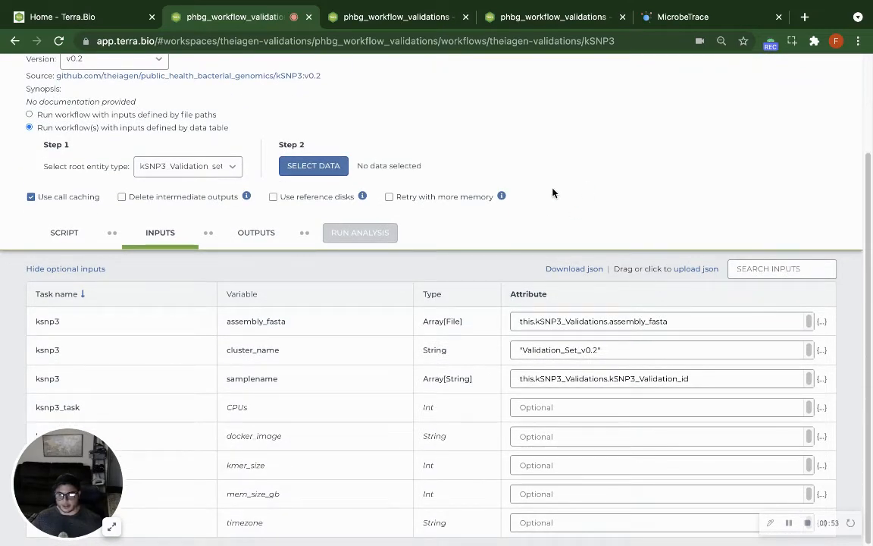
scroll(553, 194, up, 2)
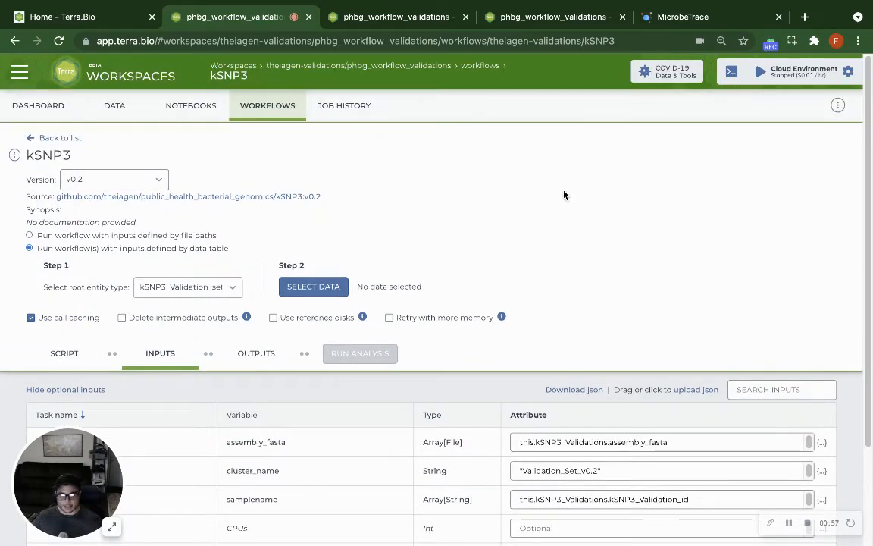
scroll(553, 195, down, 2)
triple_click(563, 321)
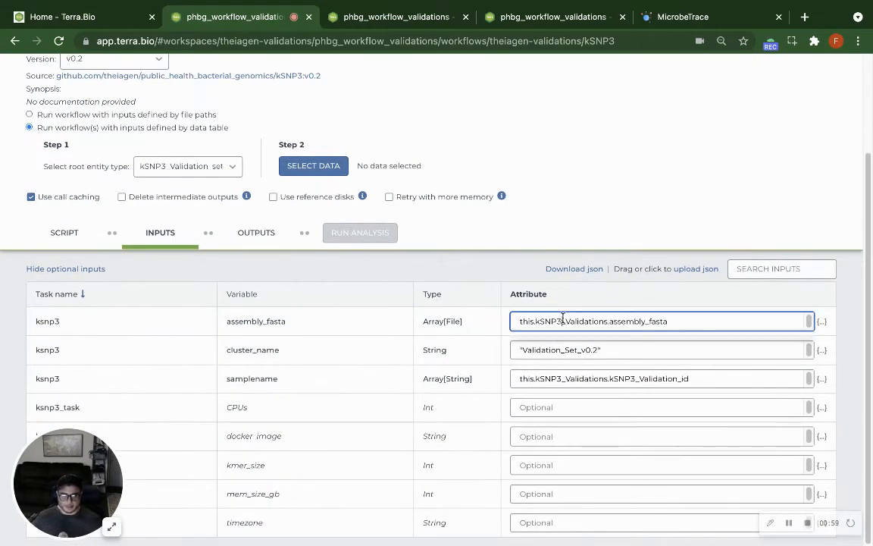
drag(668, 321, 636, 320)
double_click(526, 321)
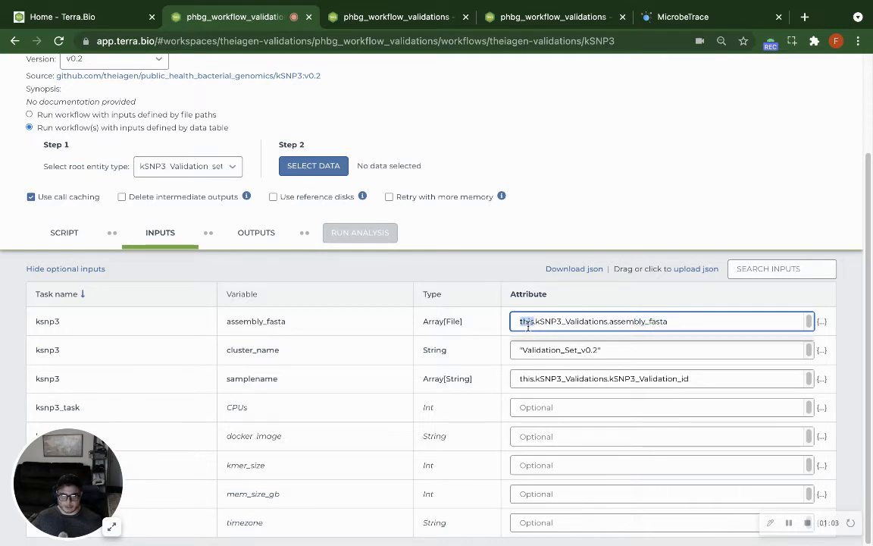
drag(534, 326, 537, 323)
double_click(568, 321)
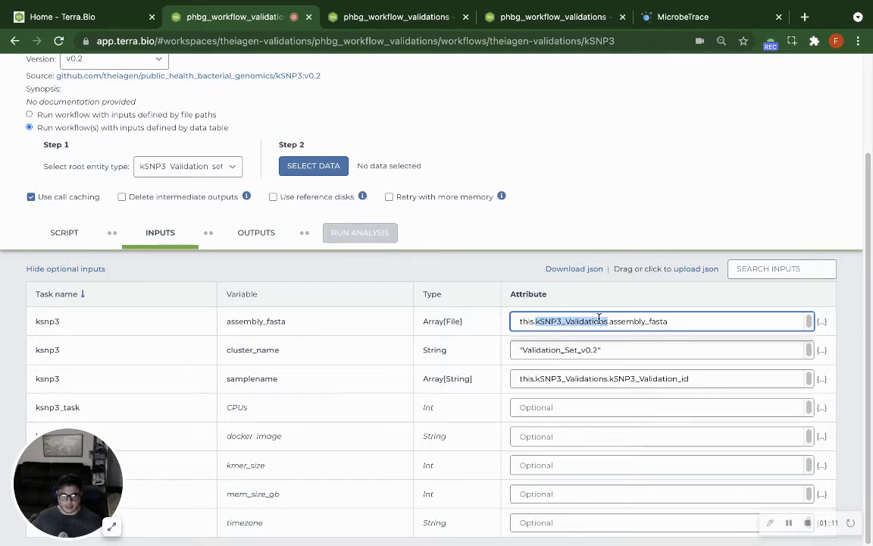
drag(604, 322, 520, 321)
drag(607, 338, 541, 321)
click(537, 323)
mouse_move(538, 322)
mouse_down()
mouse_move(577, 311)
mouse_move(569, 321)
mouse_move(532, 322)
mouse_up()
click(601, 312)
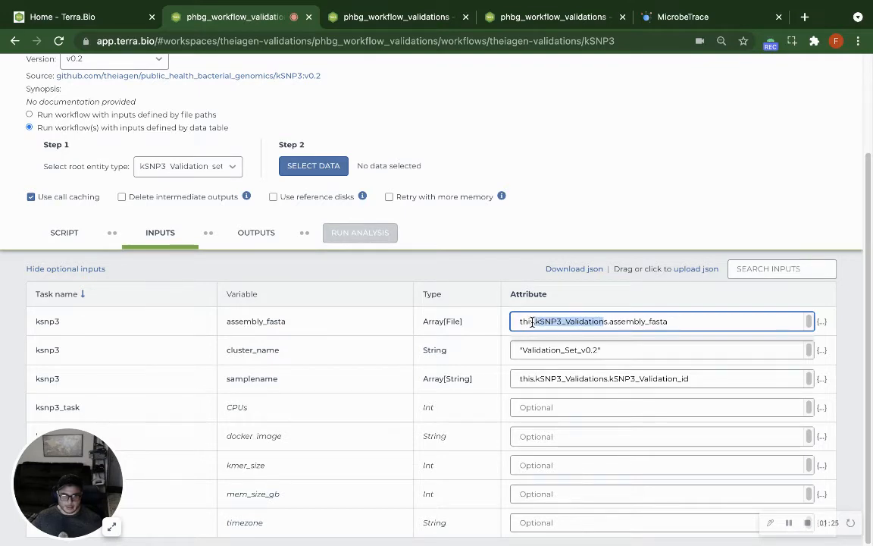
shift+click(609, 321)
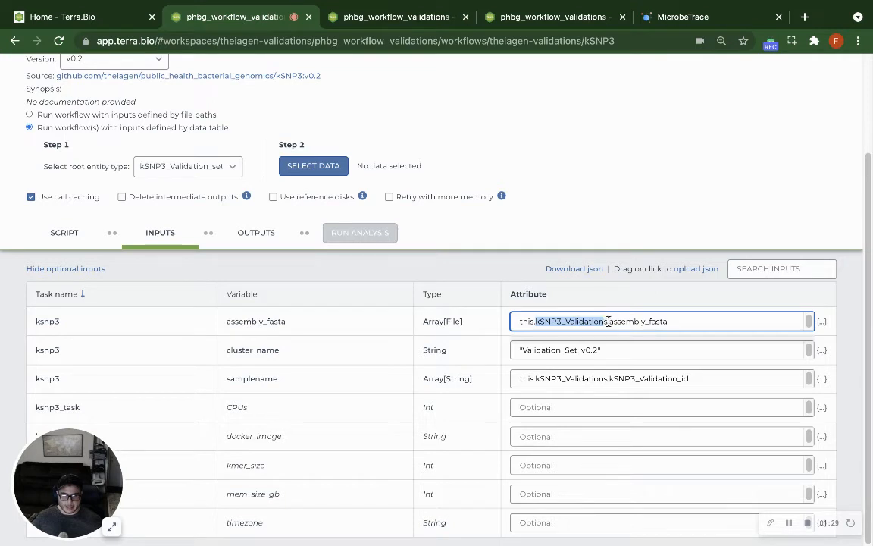
click(563, 321)
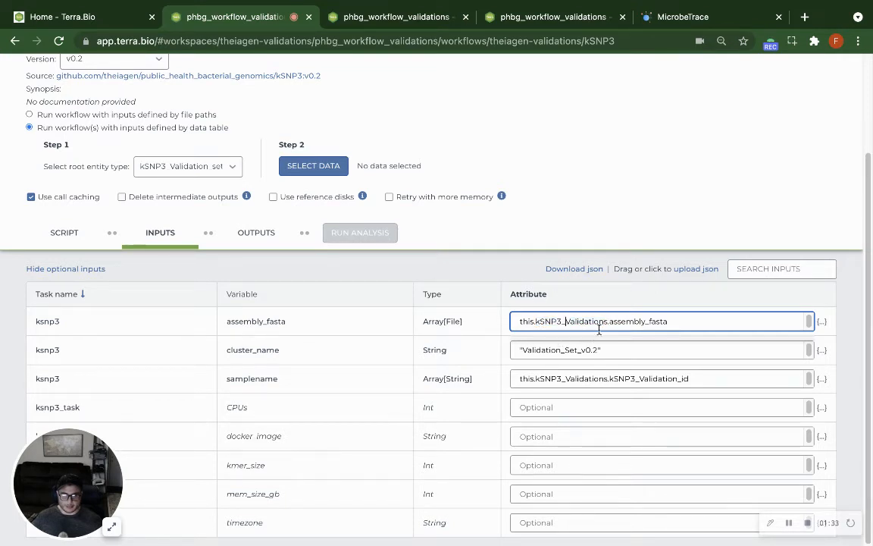
double_click(659, 322)
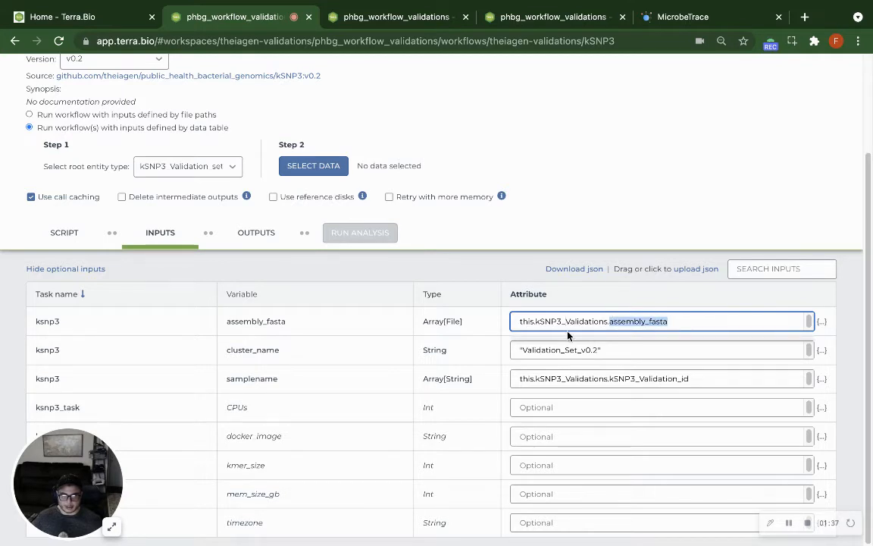
triple_click(524, 322)
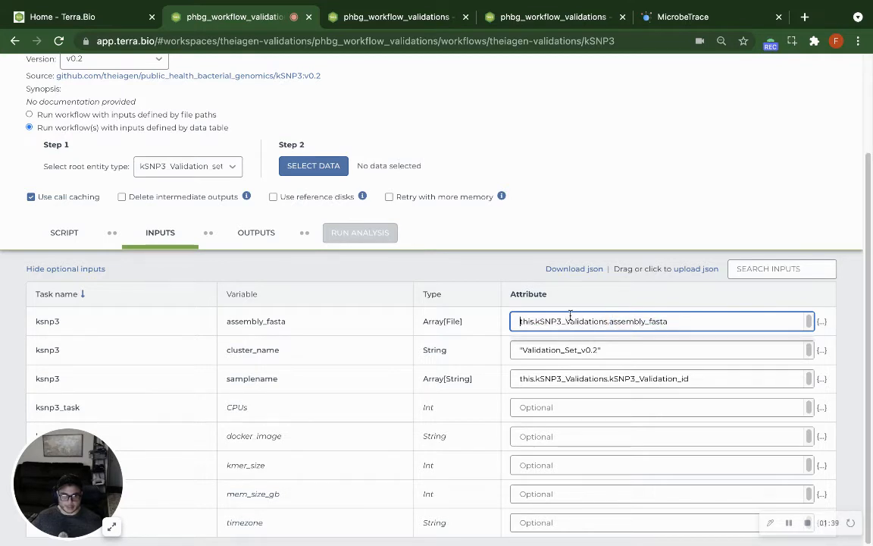
double_click(582, 321)
double_click(655, 321)
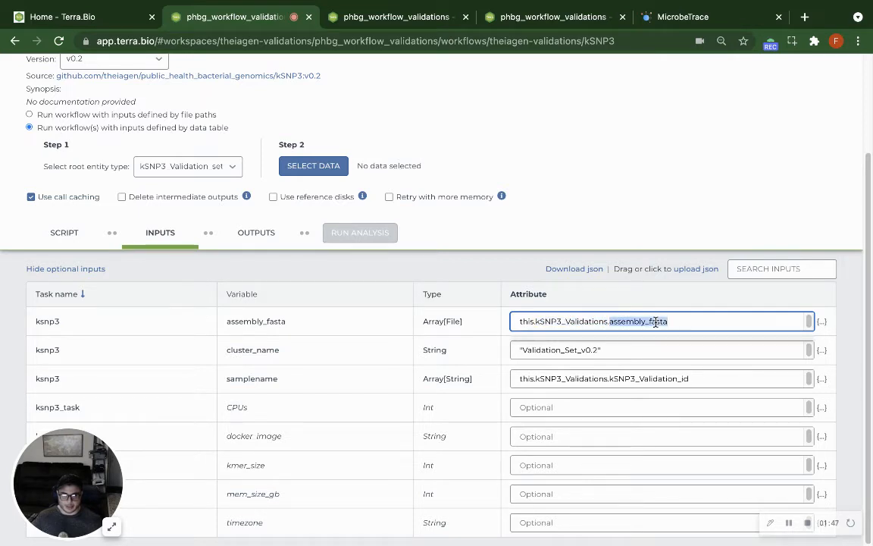
double_click(574, 324)
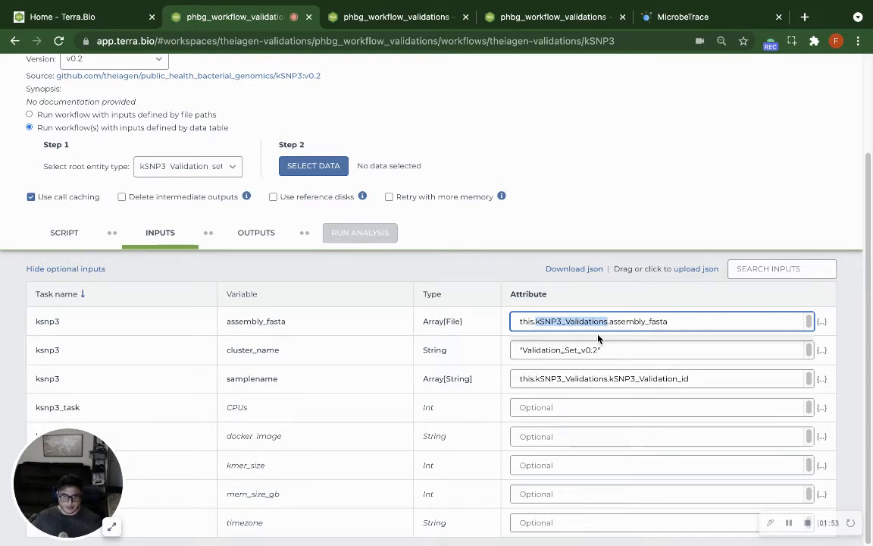
Examine the cluster_name and samplename input attributes, including the kSNP3_Validations reference and the kSNP3_Validation_id column.
double_click(577, 346)
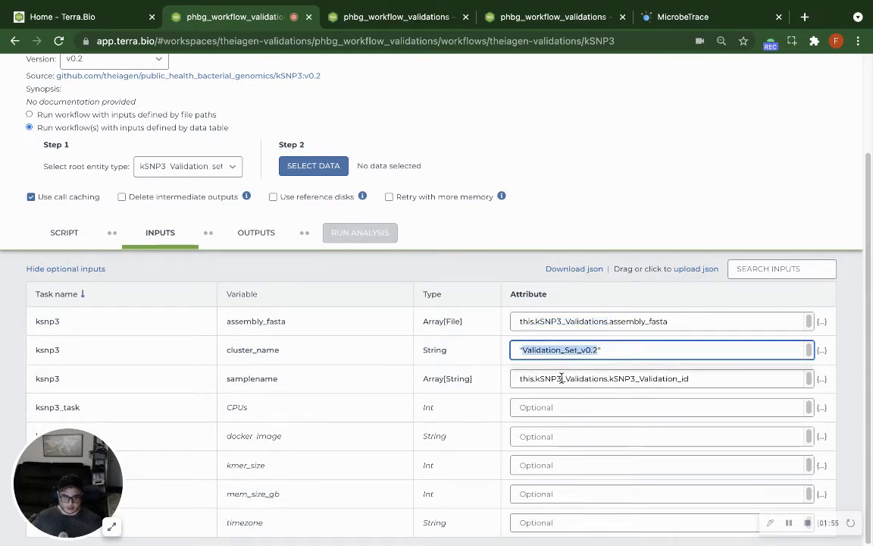
double_click(604, 381)
double_click(657, 377)
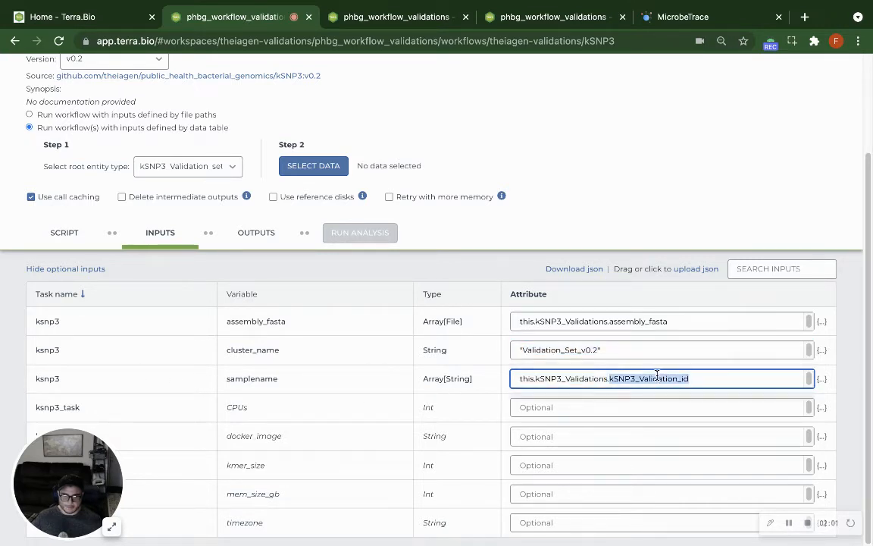
double_click(575, 376)
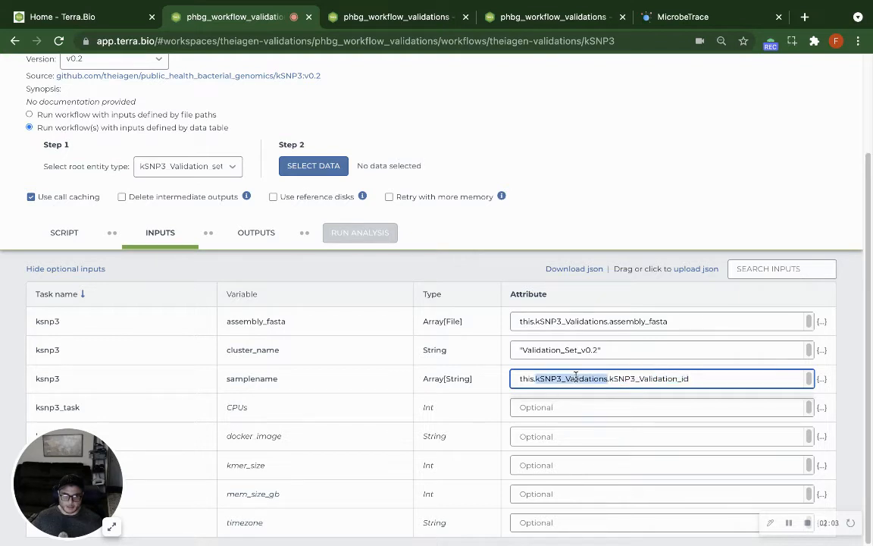
click(606, 377)
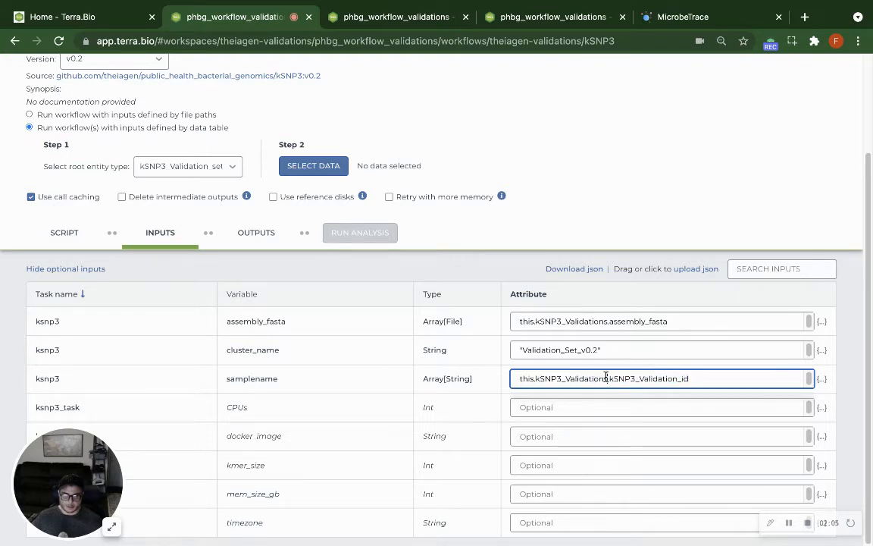
drag(602, 377, 547, 370)
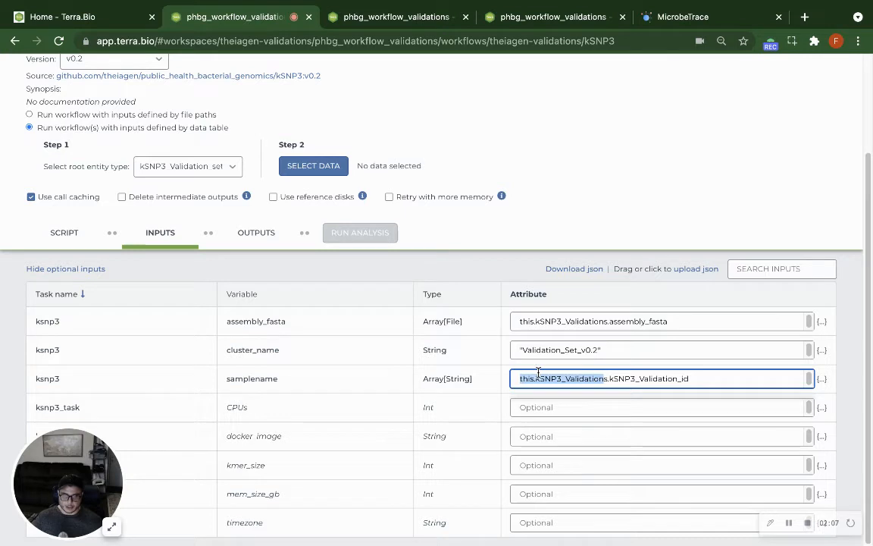
click(562, 381)
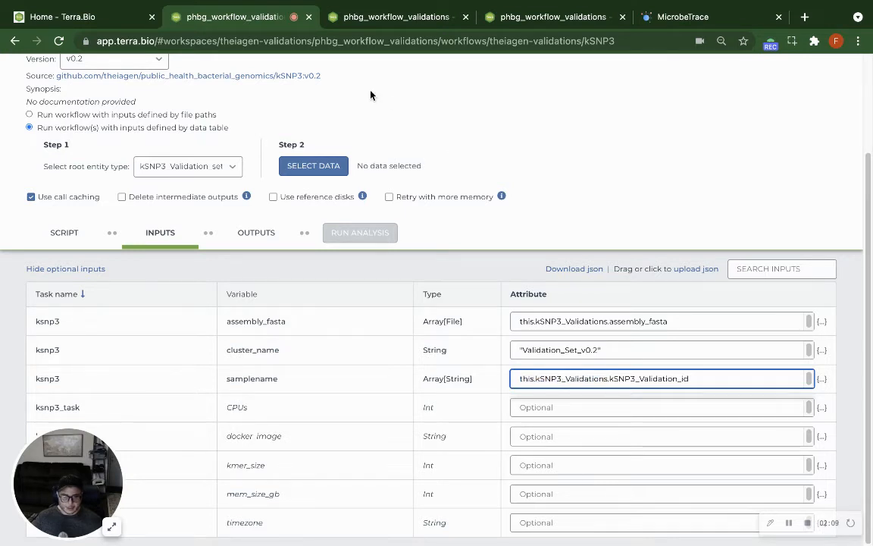
Choose the existing kSNP3_Validation_set with analysis date 2021-07-27 as the workflow's data and request the analysis run.
click(325, 168)
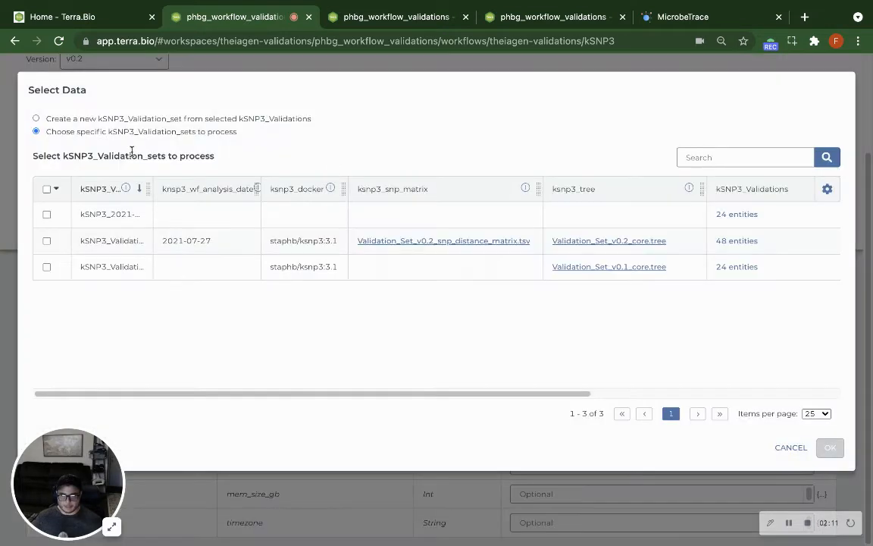
click(123, 119)
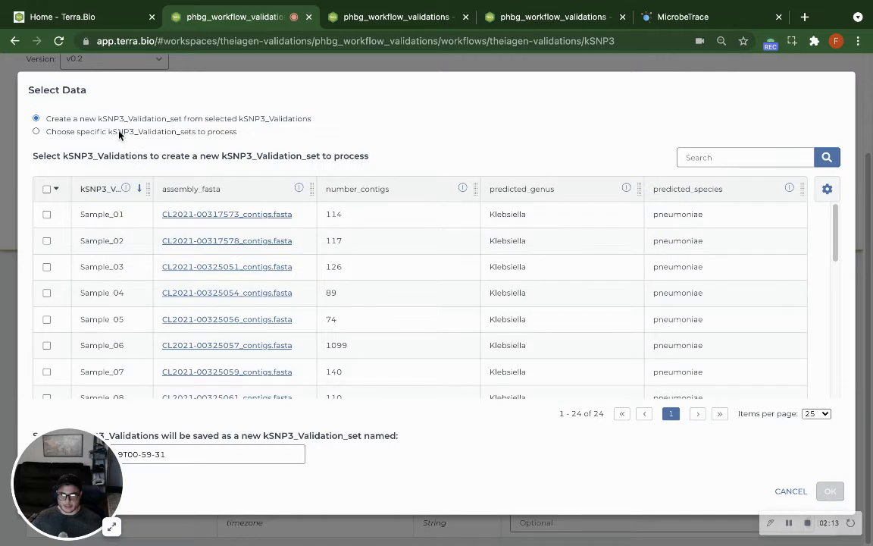
click(119, 132)
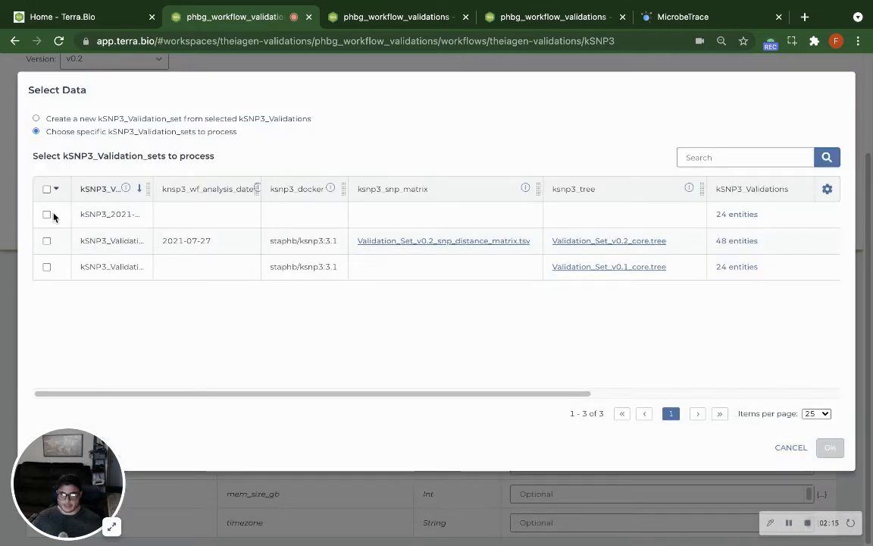
click(46, 241)
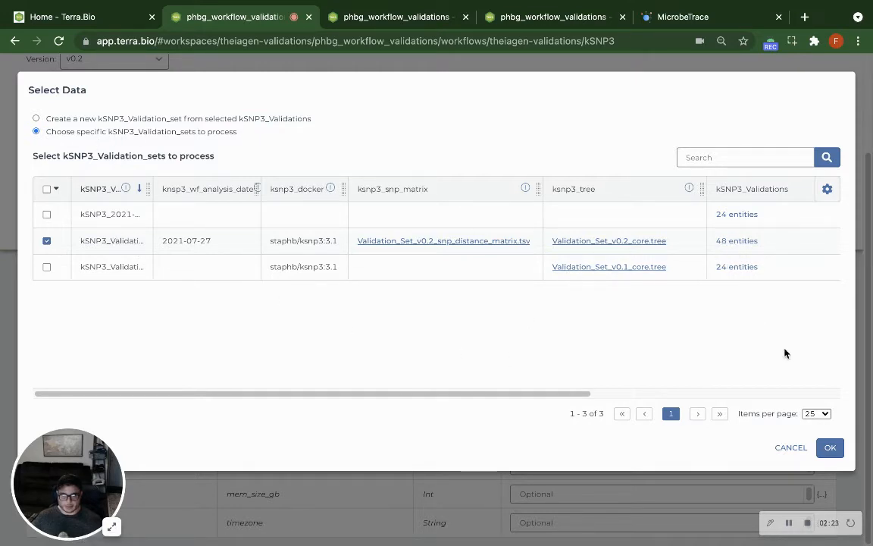
click(829, 450)
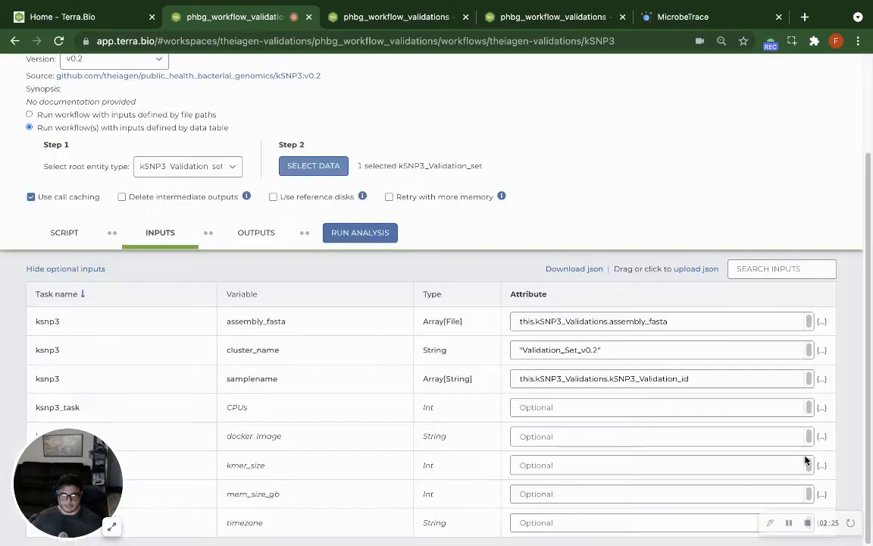
click(362, 235)
Review the kSNP3_Validation_set table and the sample rows and columns of the kSNP3_Validation table in the workspace data.
click(380, 19)
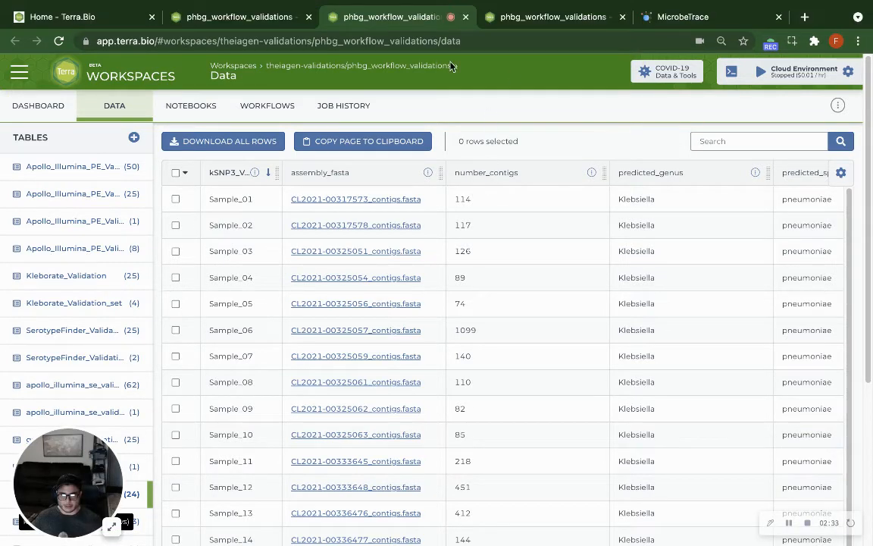
click(576, 18)
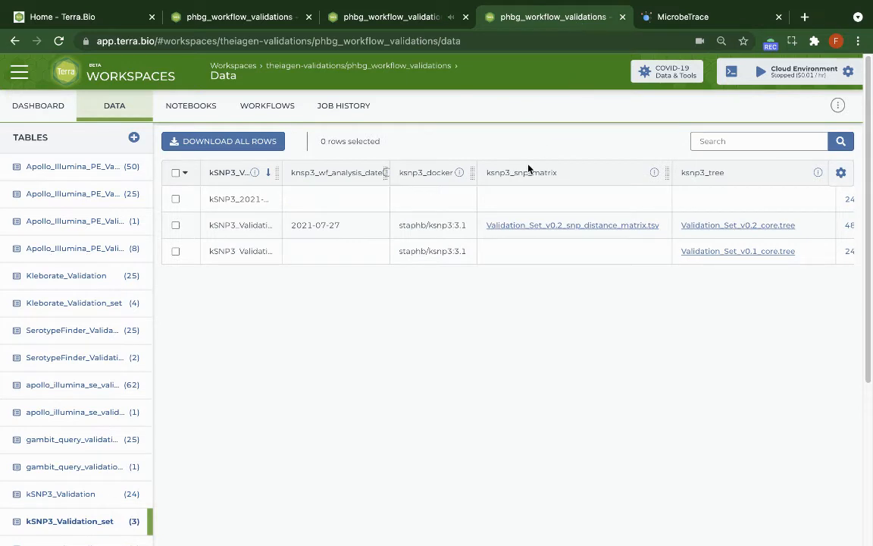
click(397, 24)
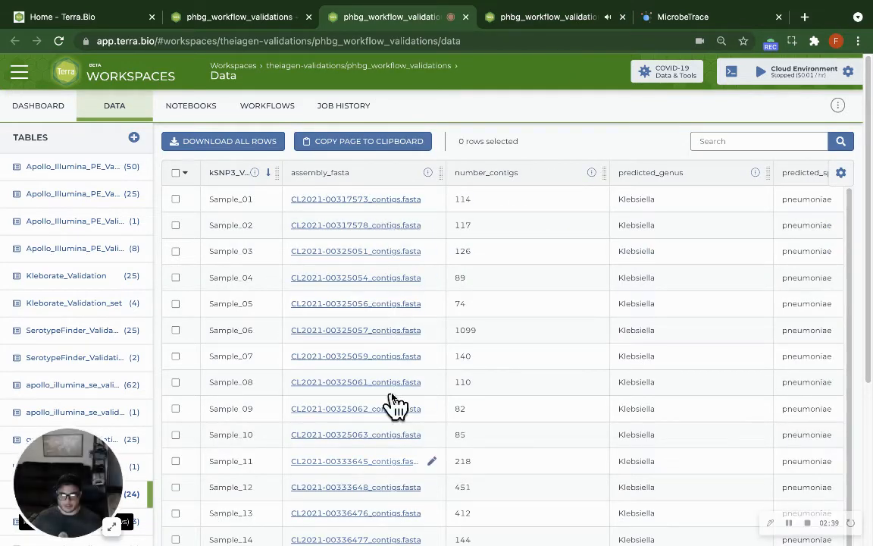
scroll(402, 274, right, 3)
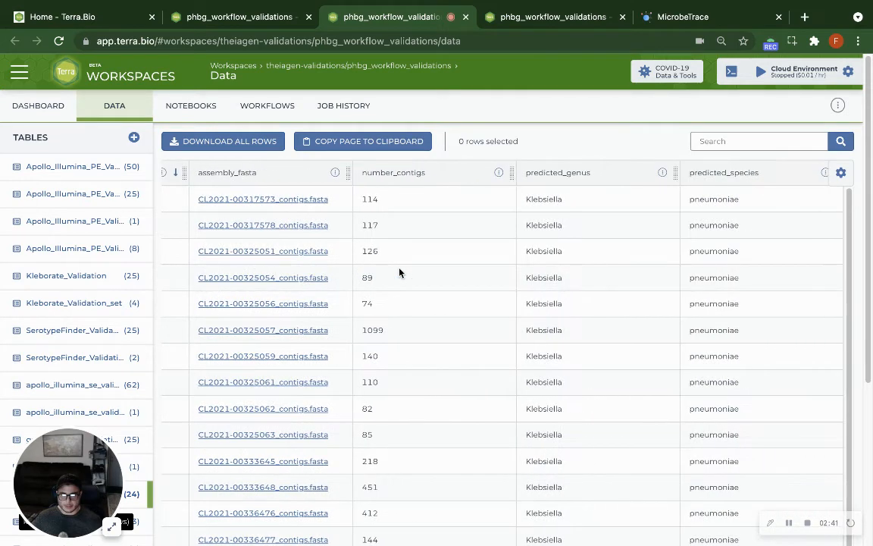
scroll(394, 273, left, 3)
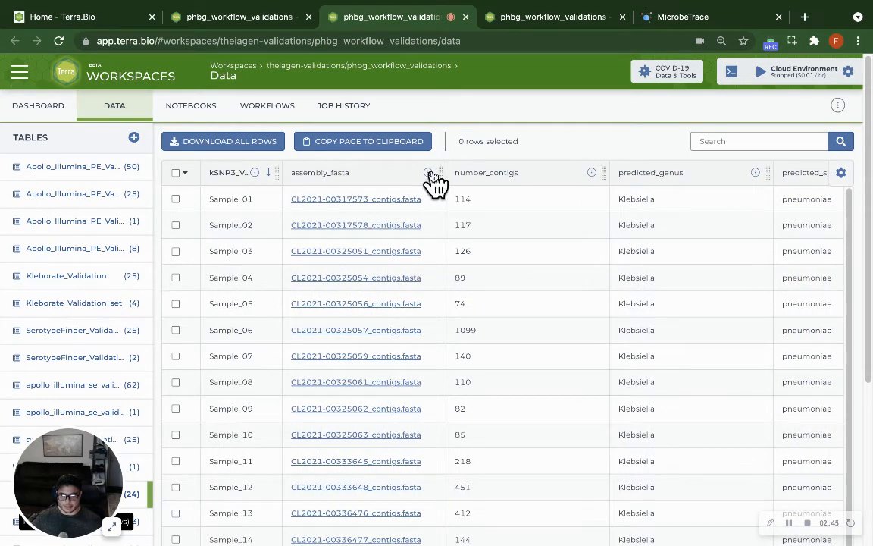
scroll(427, 277, down, 2)
scroll(432, 352, up, 1)
scroll(427, 352, down, 1)
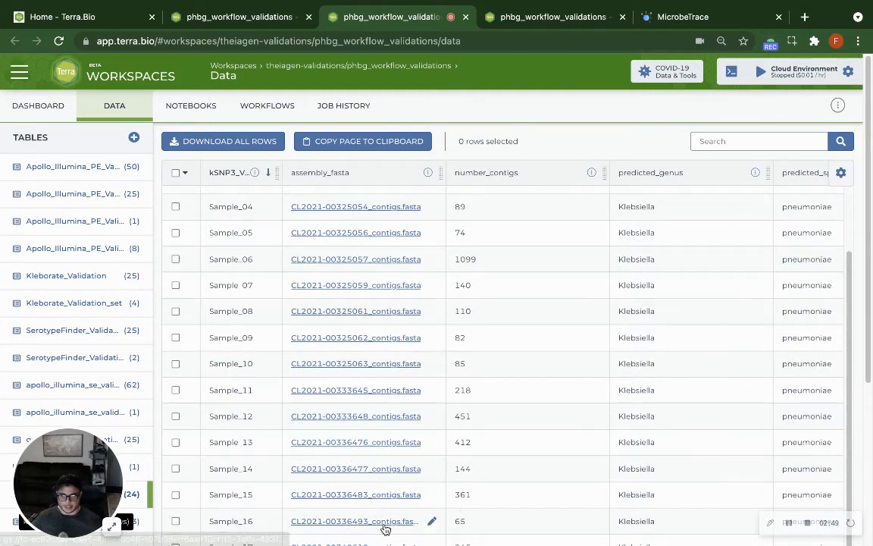
Download Validation_Set_v0.2_core.tree from the ksnp3_tree column of the set analysed on 2021-07-27 in the kSNP3 validation set table.
scroll(455, 319, up, 2)
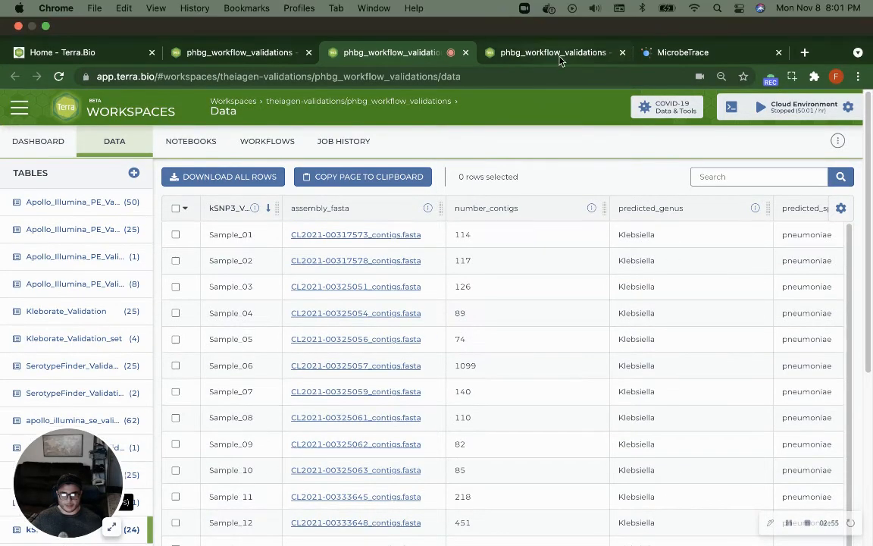
click(560, 22)
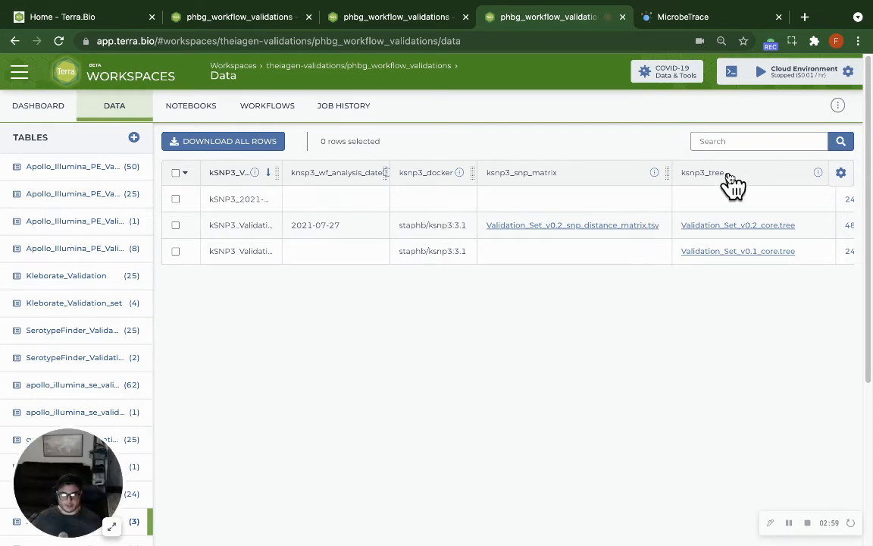
drag(729, 175, 681, 173)
click(732, 227)
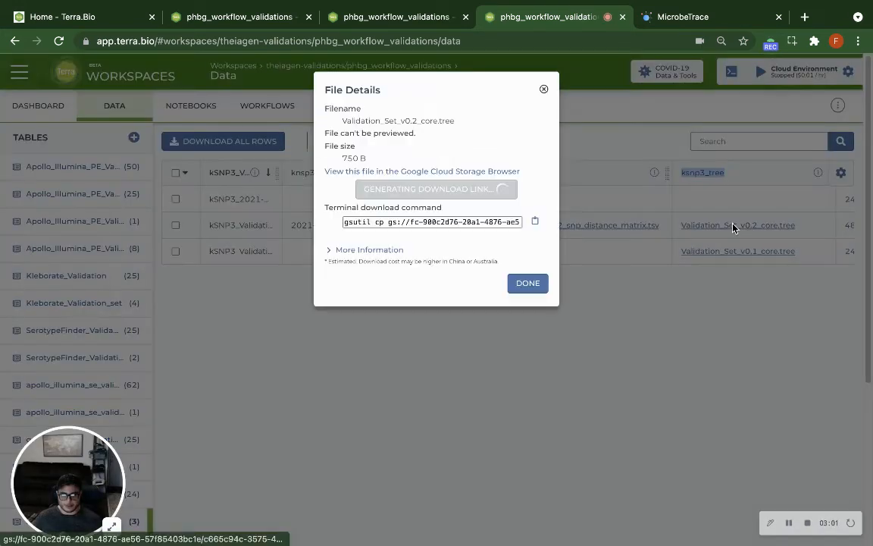
click(464, 195)
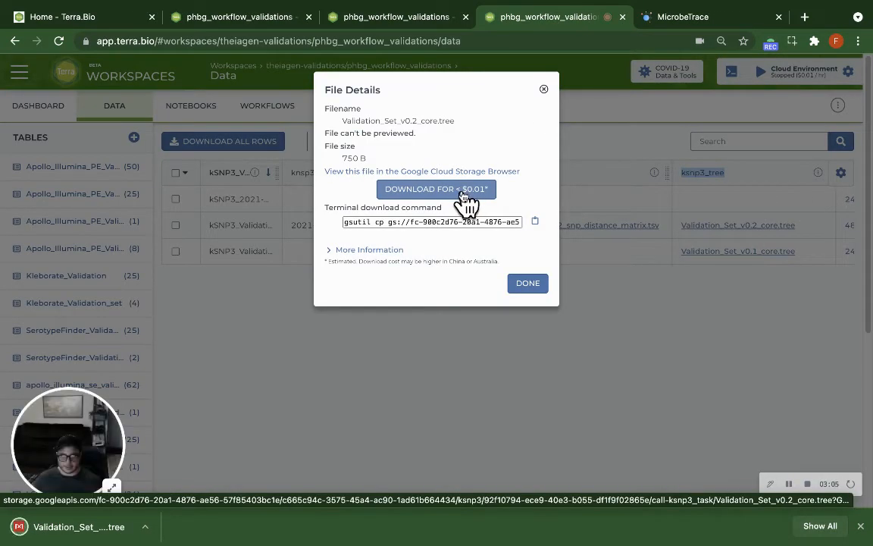
Switch to MicrobeTrace, load the downloaded Validation_Set_v0.2_core tree as a Newick file and launch the 2D network.
click(660, 18)
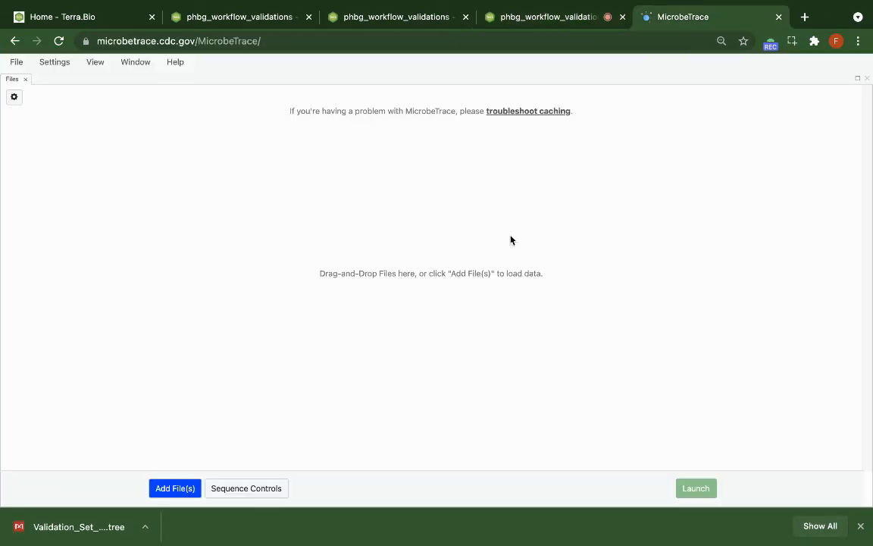
drag(83, 533, 394, 237)
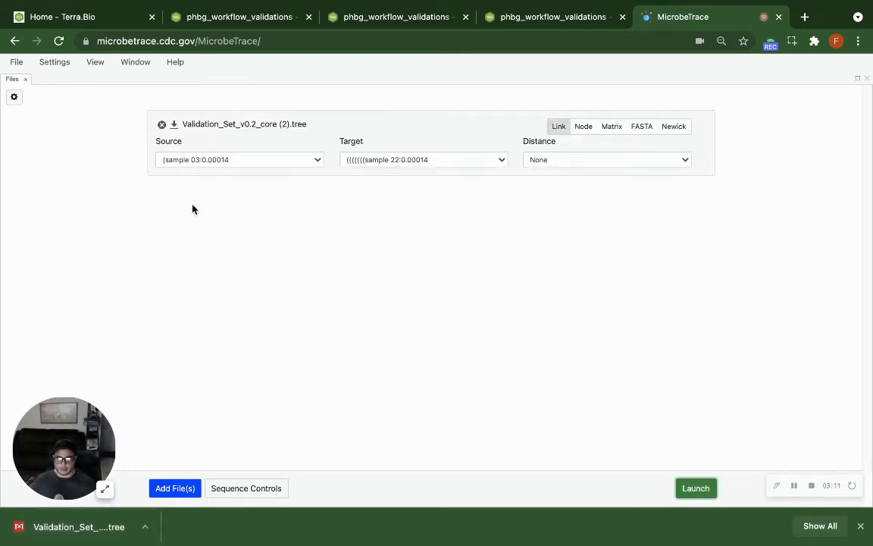
click(673, 127)
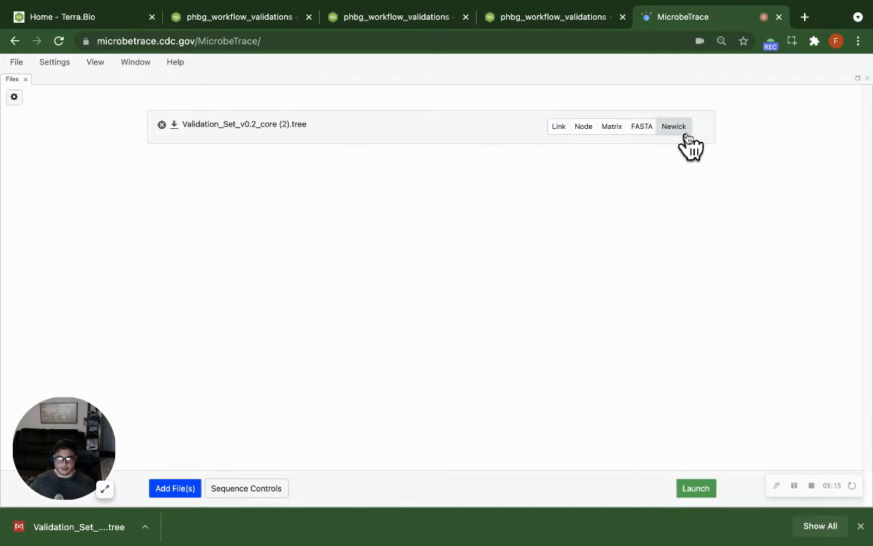
click(702, 483)
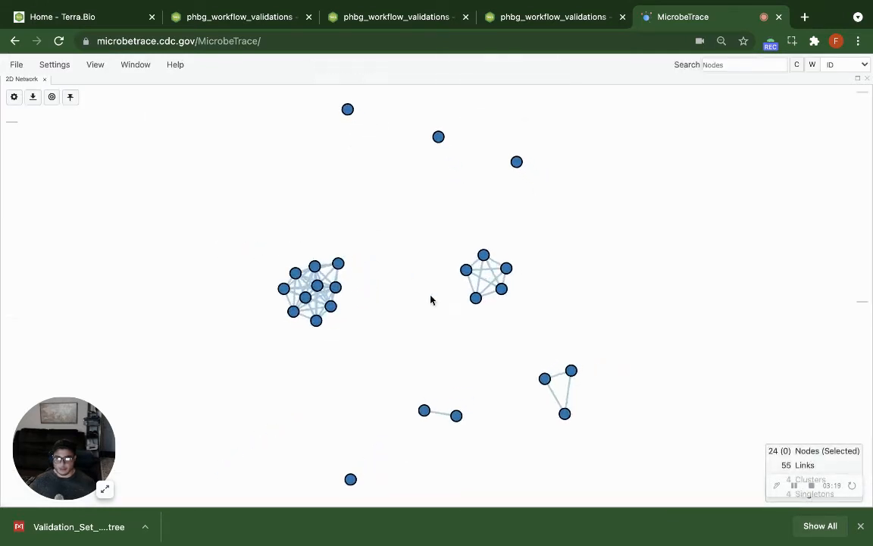
Label the nodes of the 2D network by ID.
click(17, 66)
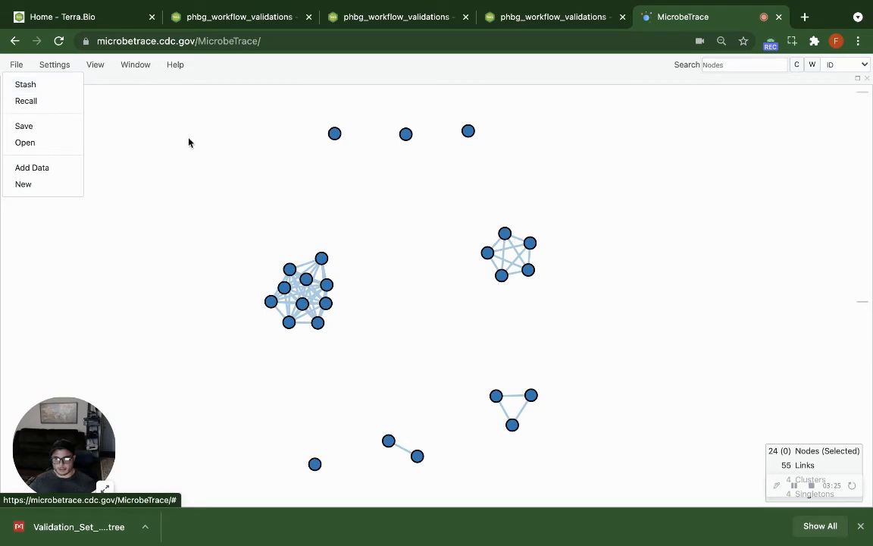
click(89, 97)
click(13, 98)
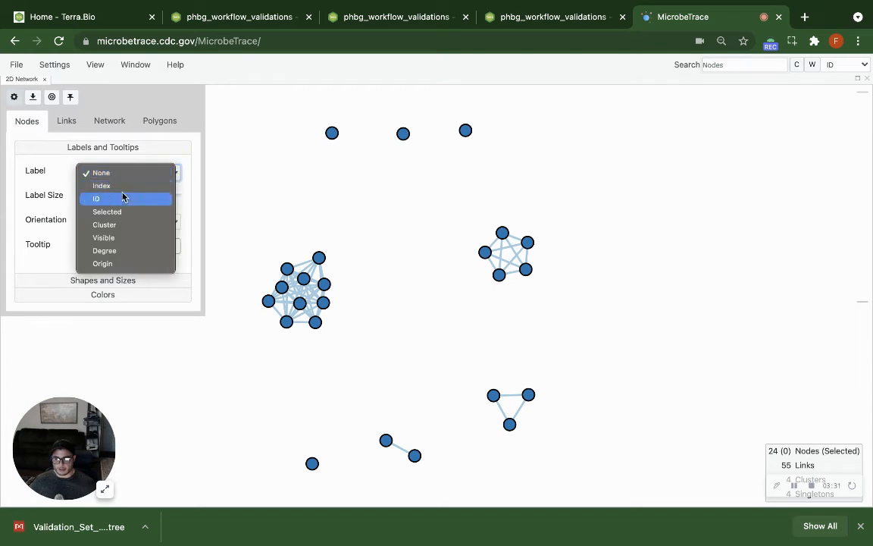
click(119, 199)
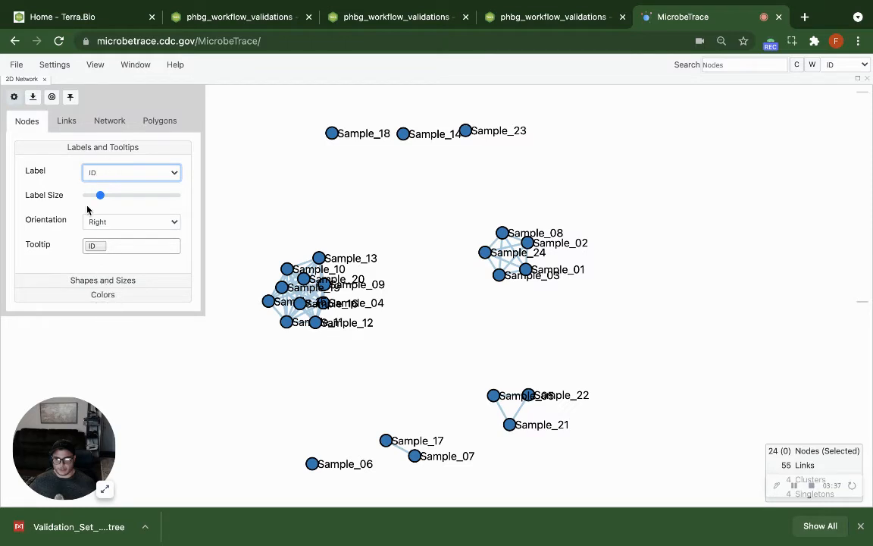
Color the network nodes by Degree in the global styling settings.
click(106, 296)
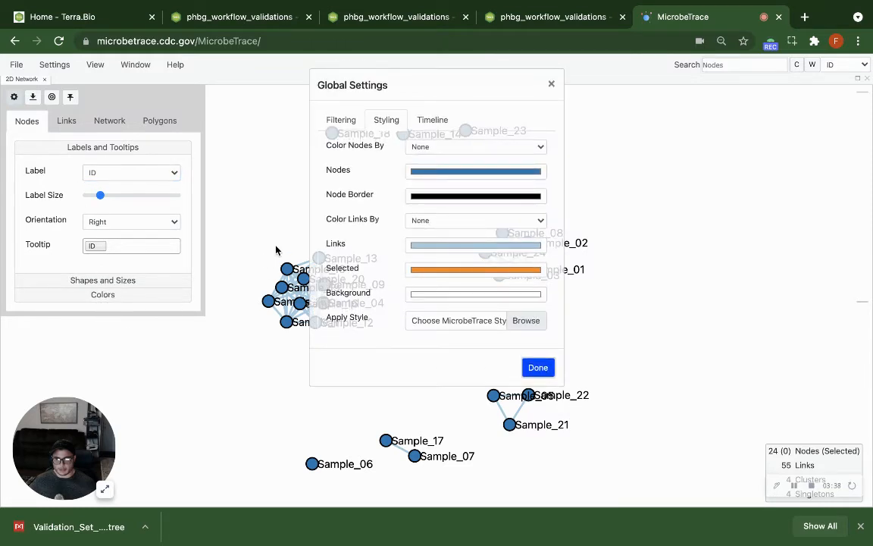
click(452, 150)
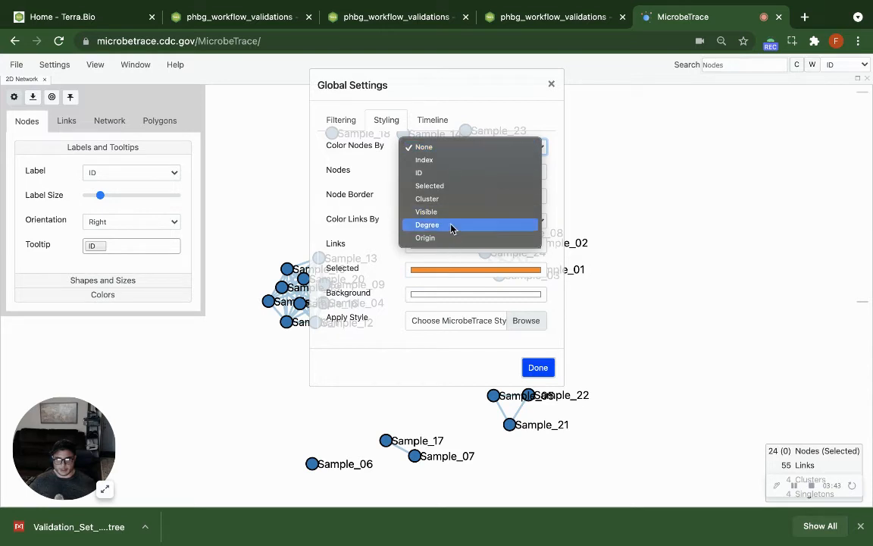
click(443, 199)
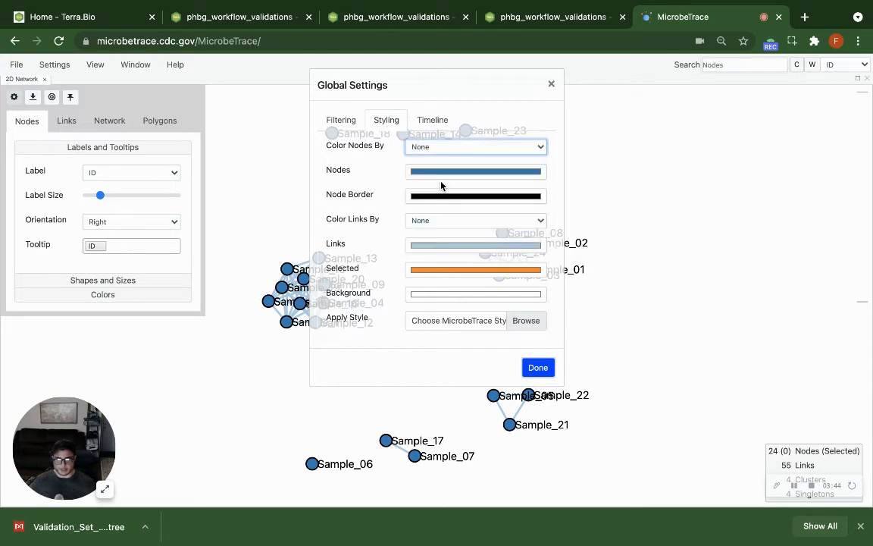
click(538, 375)
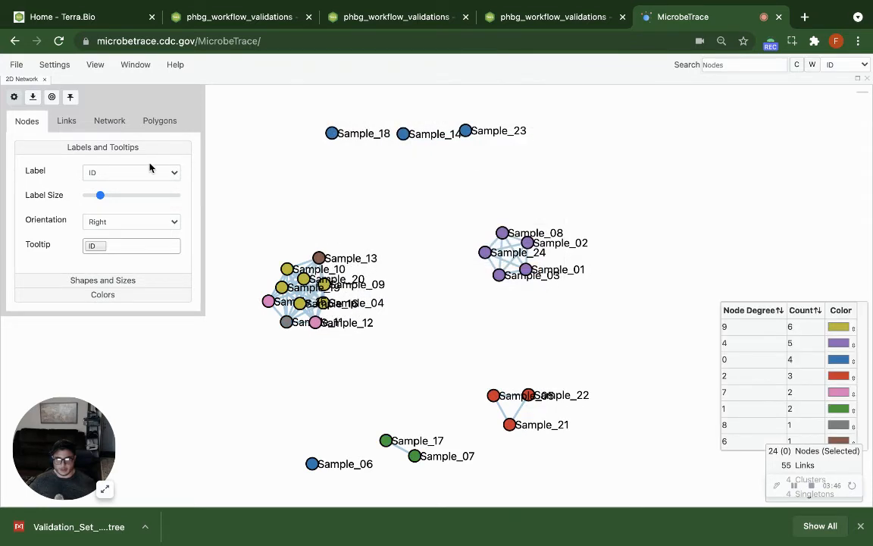
Spread the network nodes apart by raising the charge and reducing the friction and link strength in the physics settings.
click(109, 123)
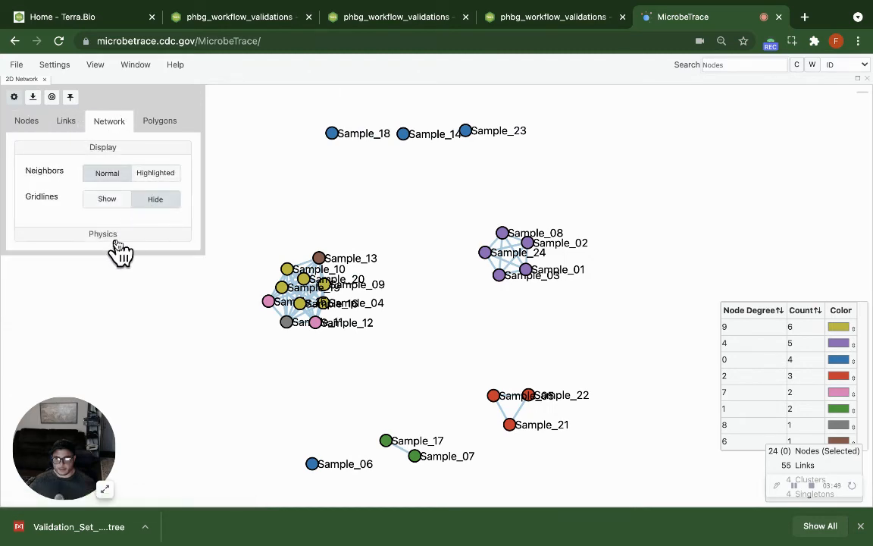
click(111, 238)
drag(113, 234, 92, 234)
drag(131, 184, 155, 184)
drag(97, 258, 103, 237)
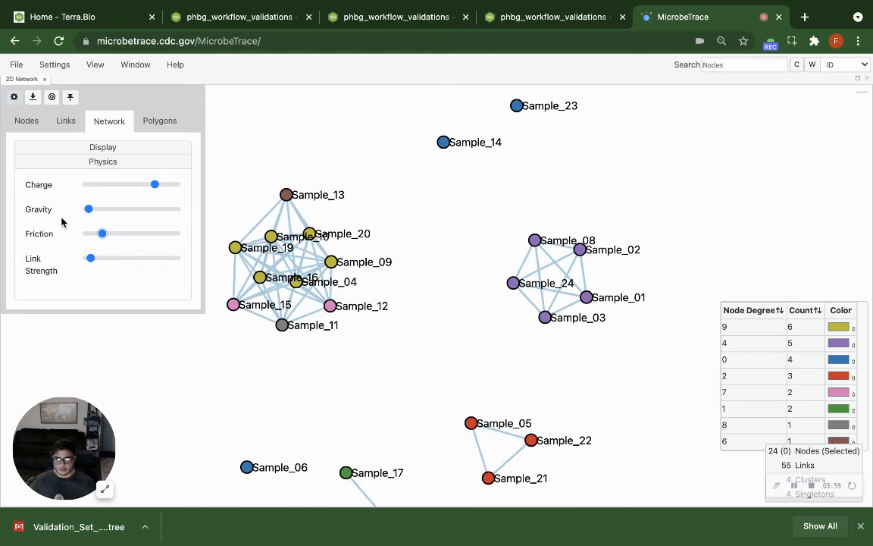
Try the network with minimal gravity, and raise the gravity slightly to pull the clusters closer together.
drag(88, 211, 70, 217)
scroll(338, 291, down, 2)
scroll(442, 364, down, 2)
scroll(443, 364, down, 2)
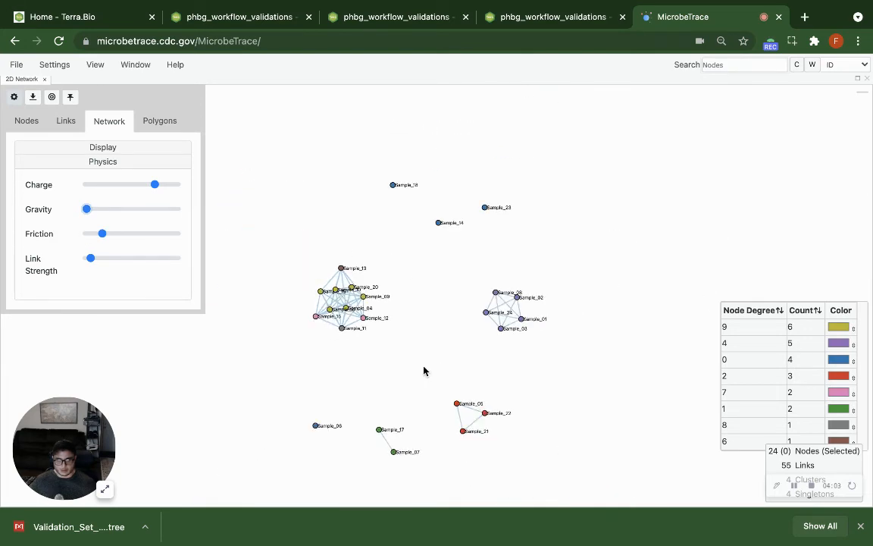
scroll(380, 329, up, 4)
click(100, 209)
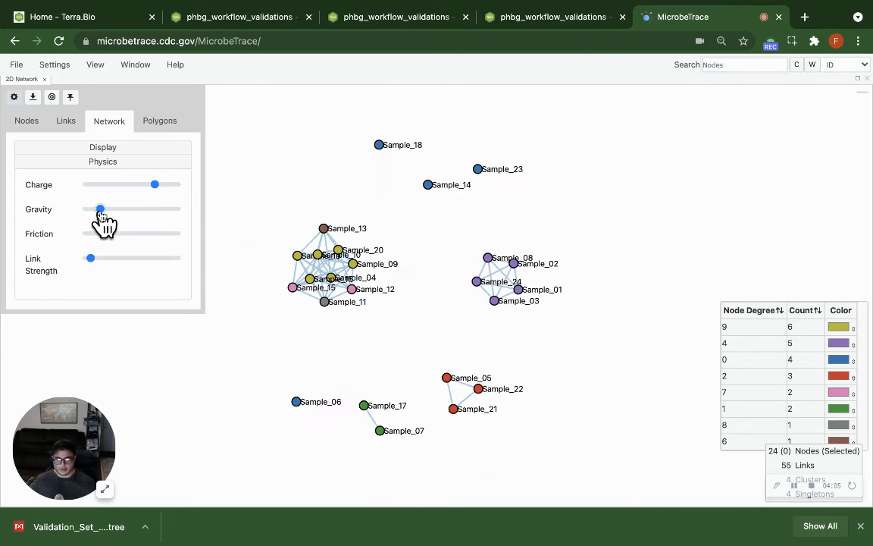
View the polygon controls and the loaded data file list, and return to the 2D network.
click(165, 127)
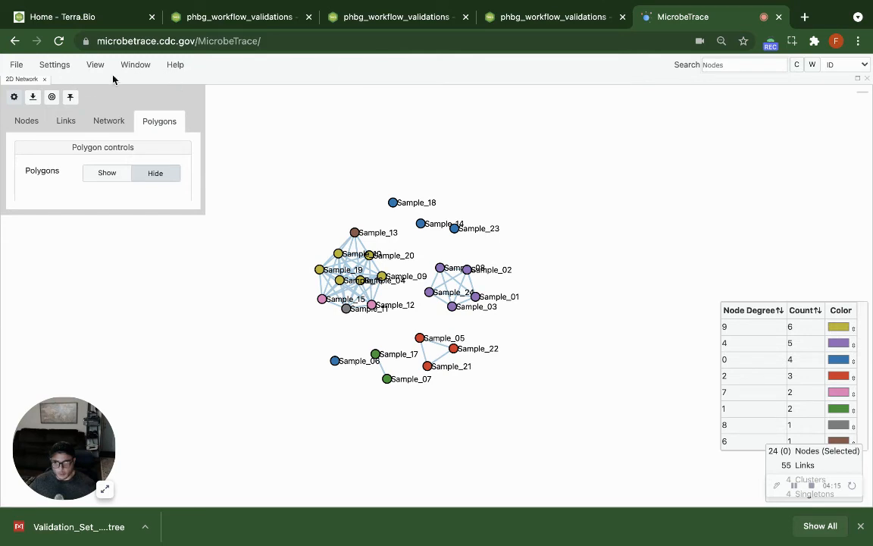
click(18, 68)
click(35, 169)
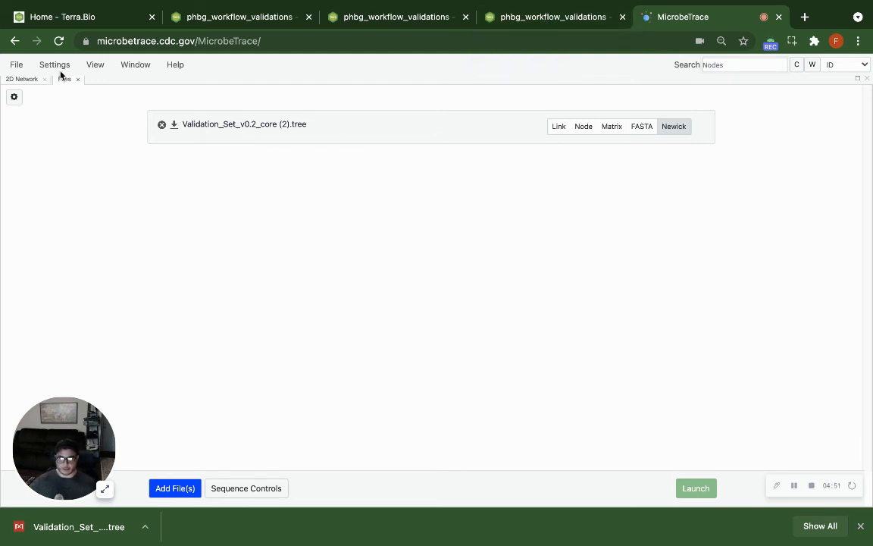
click(26, 80)
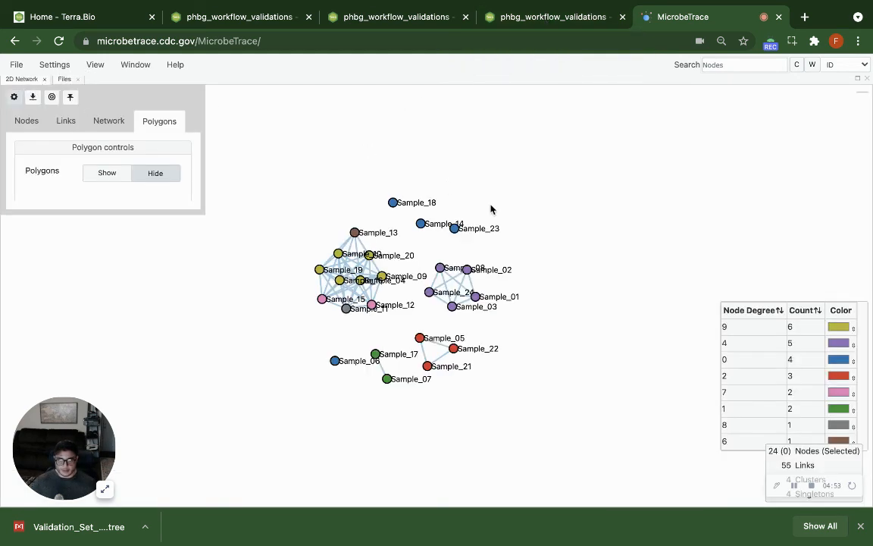